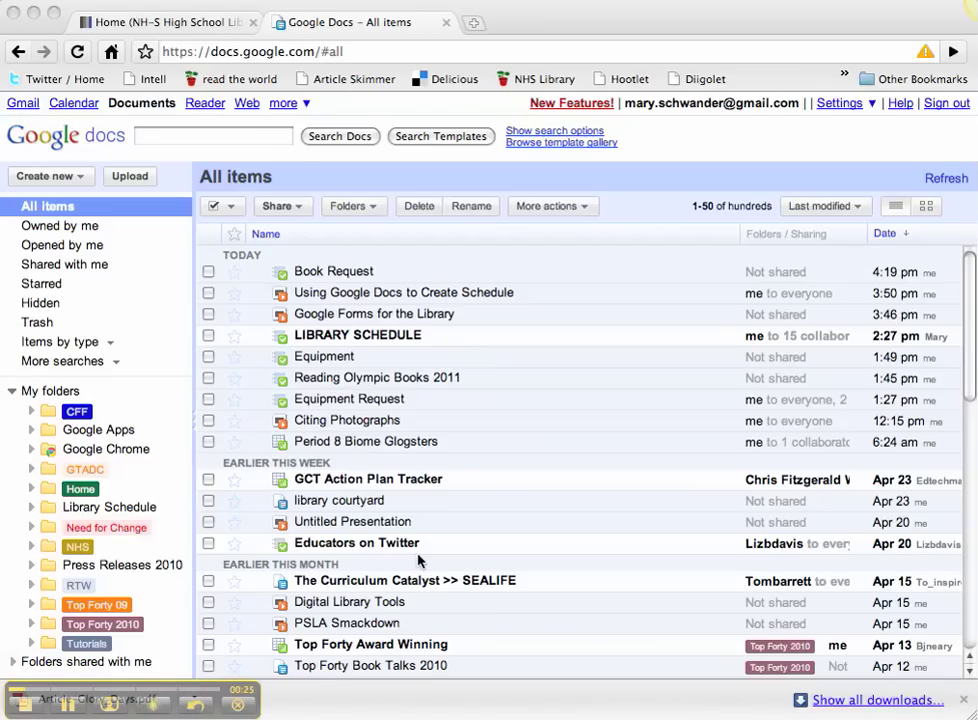
pyautogui.click(30, 138)
pyautogui.click(42, 179)
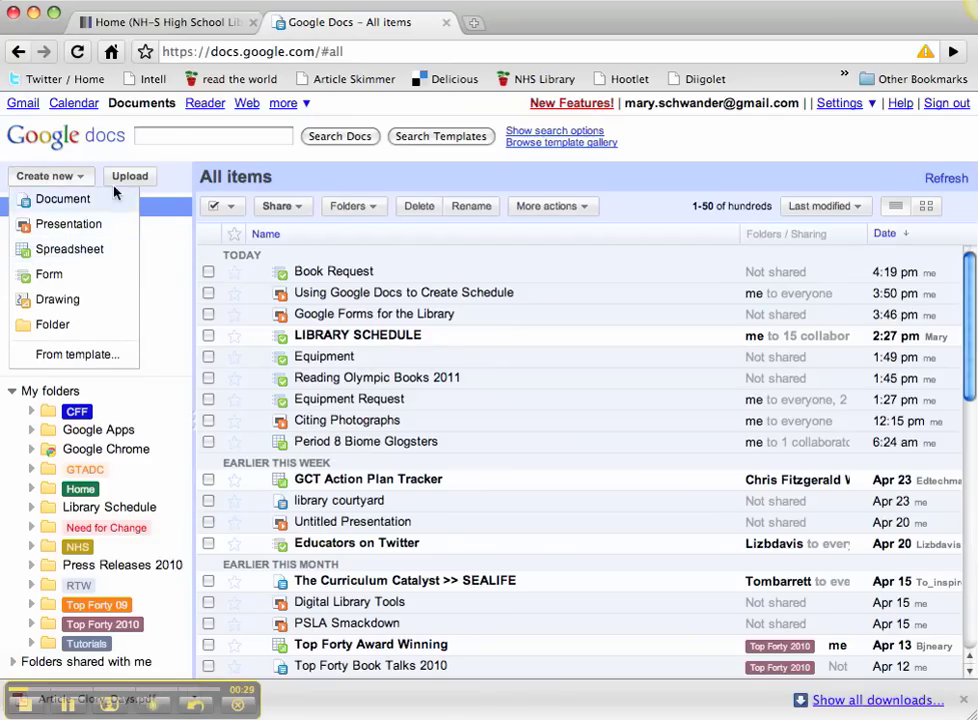
pyautogui.click(177, 155)
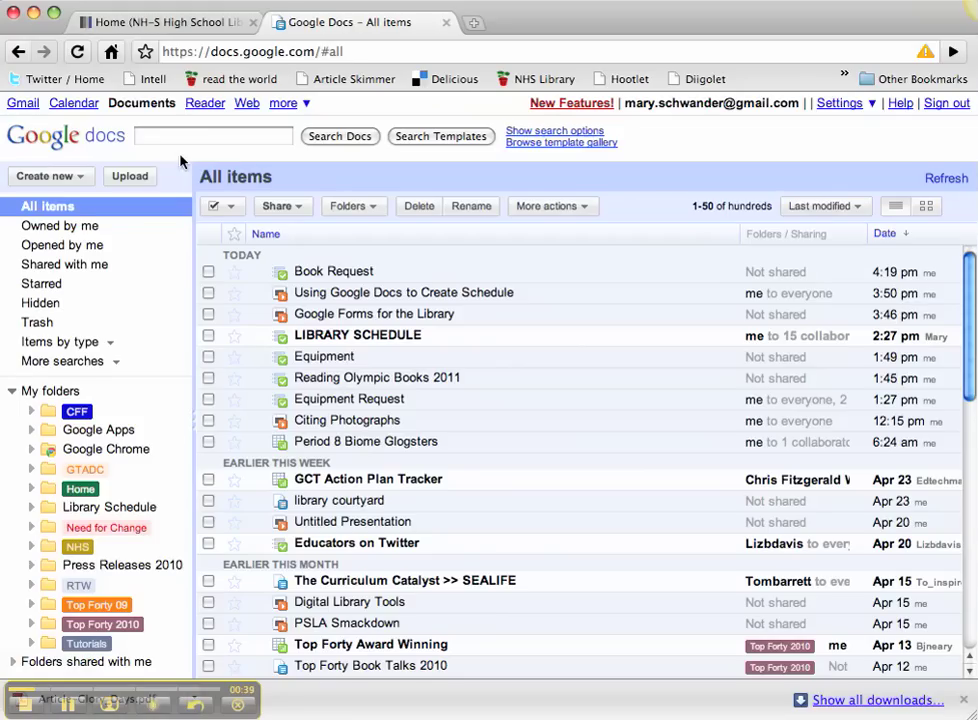
# Open the Reading Olympic Books 2011 spreadsheet and bring up its form for editing.
pyautogui.click(330, 380)
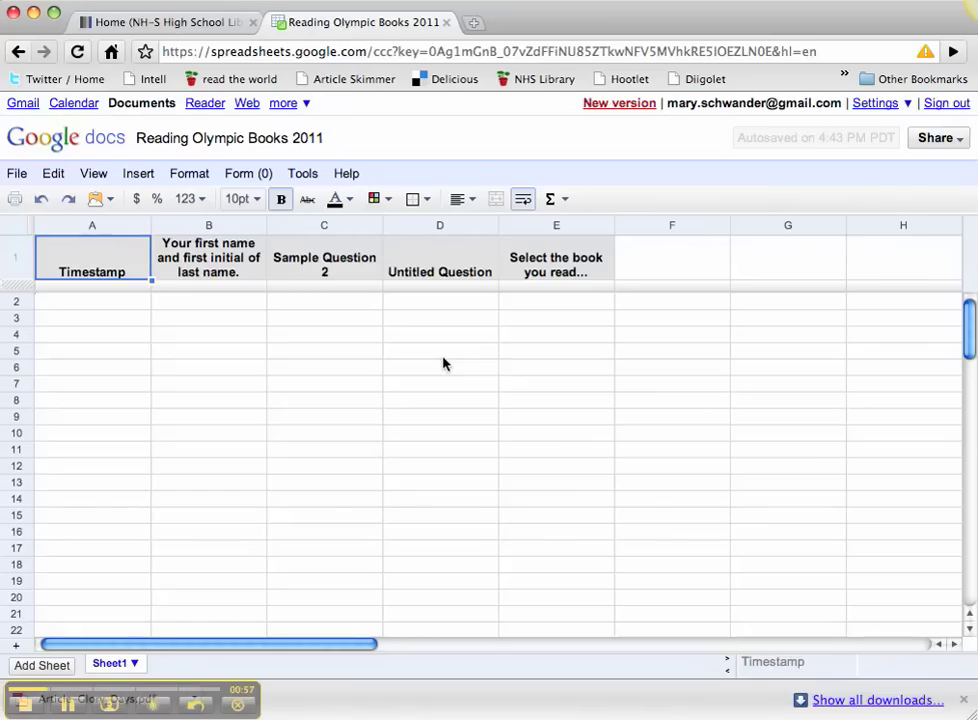
pyautogui.click(243, 176)
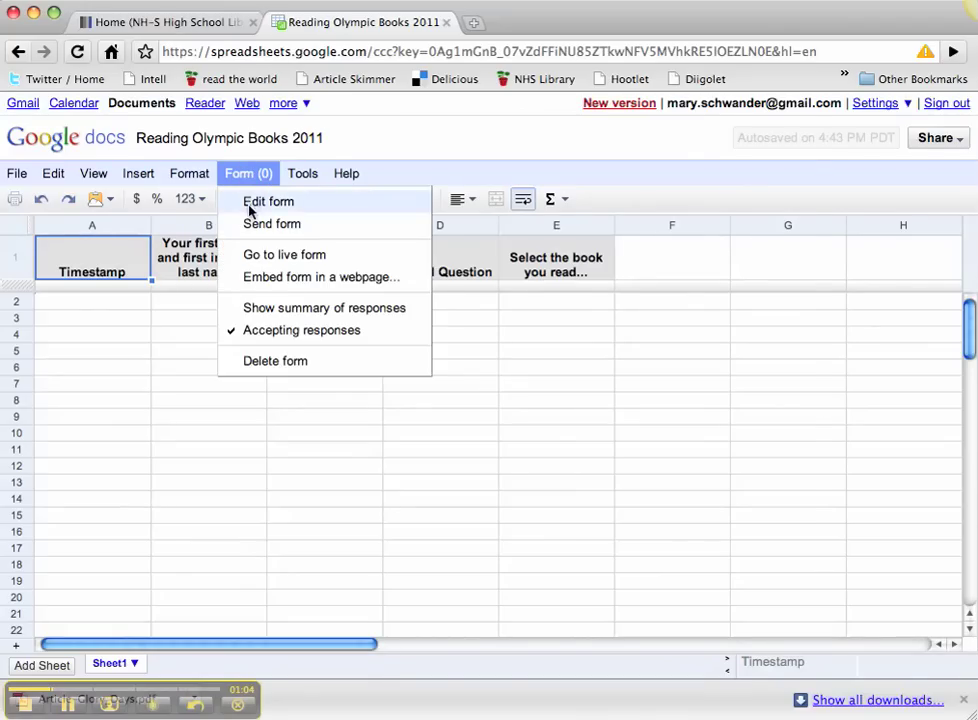
pyautogui.click(250, 203)
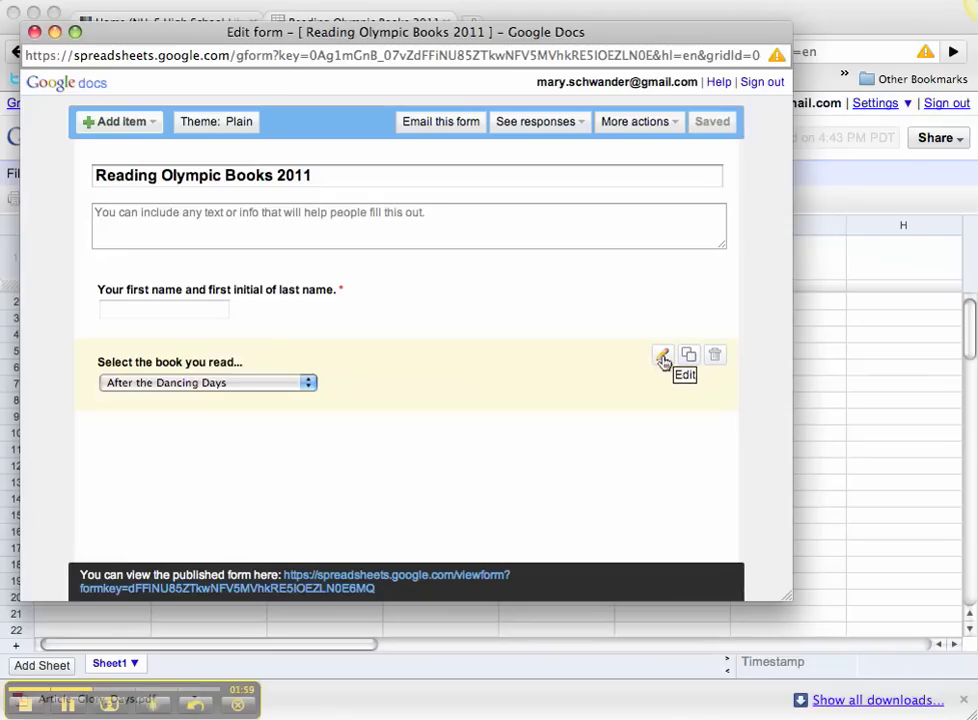
# Examine the full list of book choices in the "Select the book you read..." question and finish editing it.
pyautogui.click(663, 358)
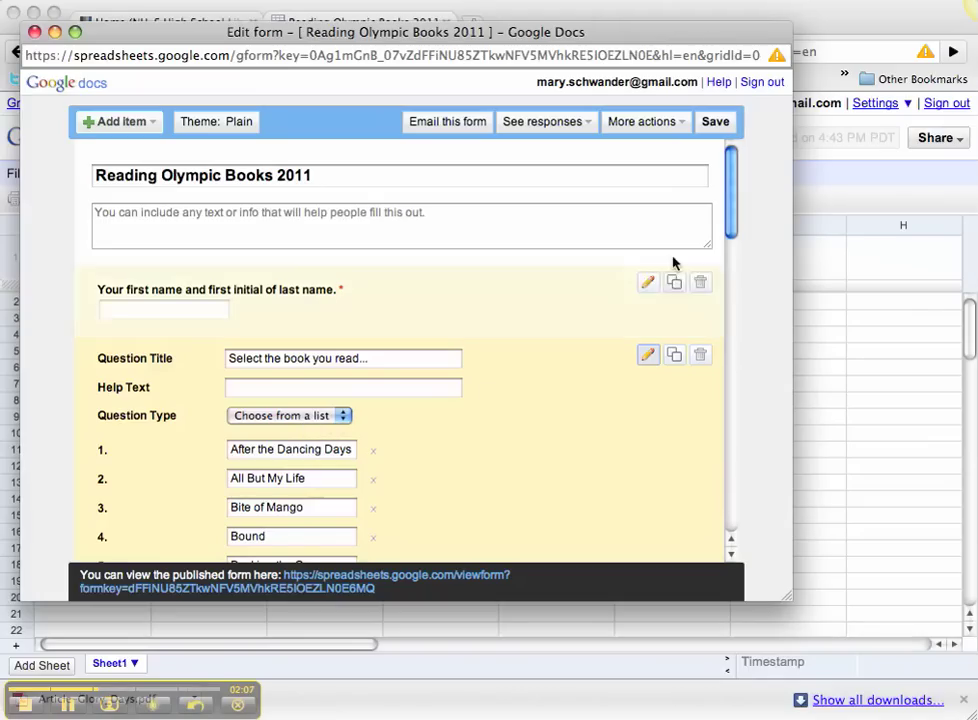
pyautogui.moveTo(733, 225); pyautogui.dragTo(735, 258)
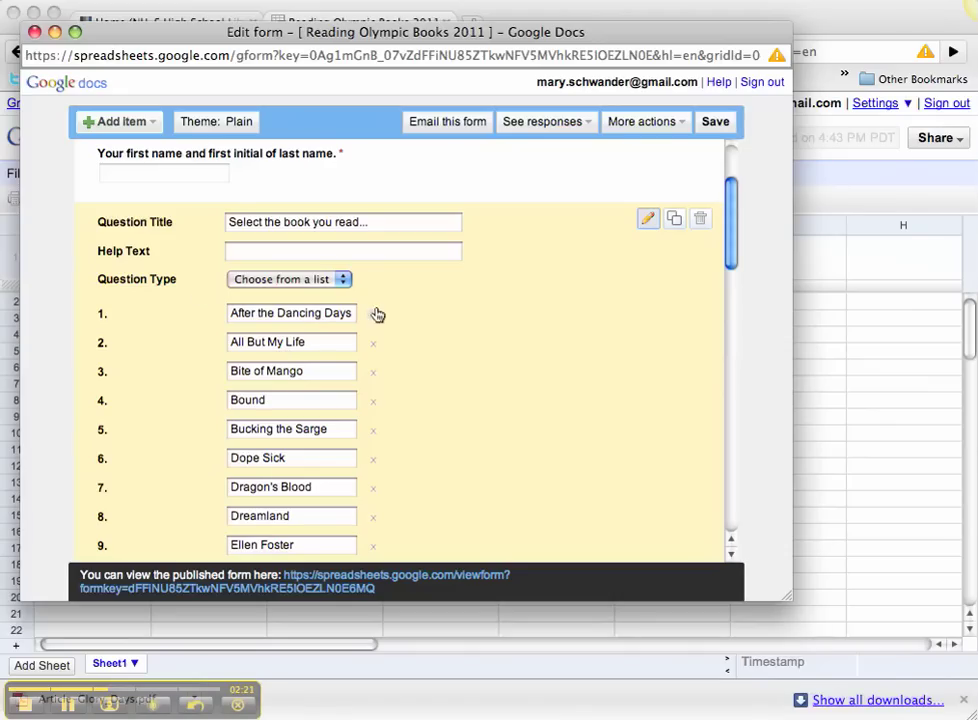
pyautogui.scroll(-3, 482, 347)
pyautogui.scroll(-10, 482, 347)
pyautogui.scroll(-15, 482, 347)
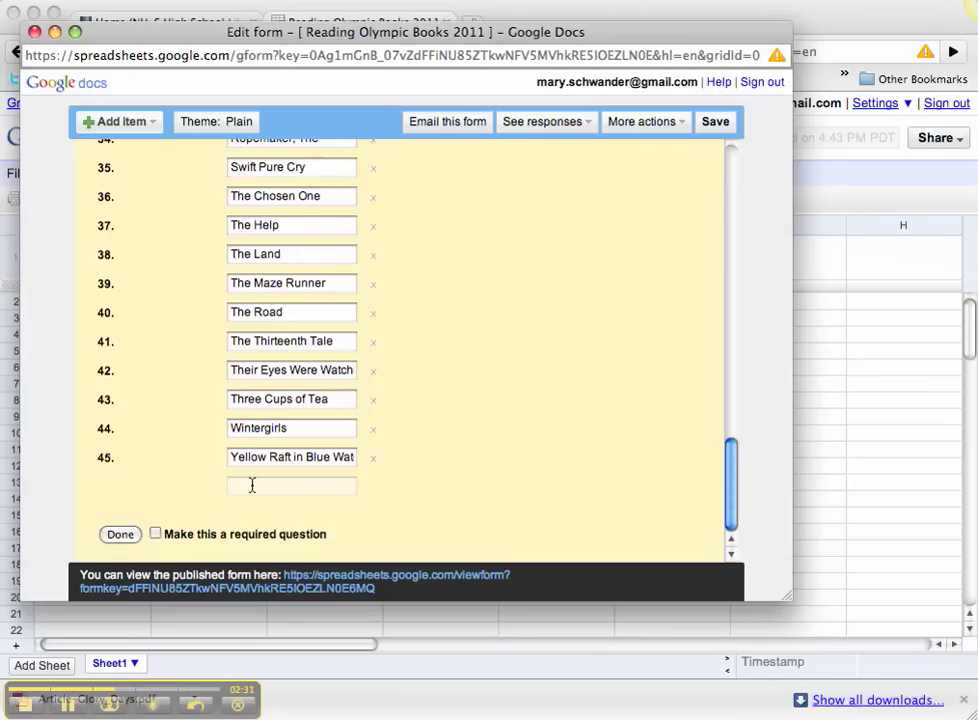
pyautogui.scroll(3, 305, 424)
pyautogui.scroll(15, 305, 424)
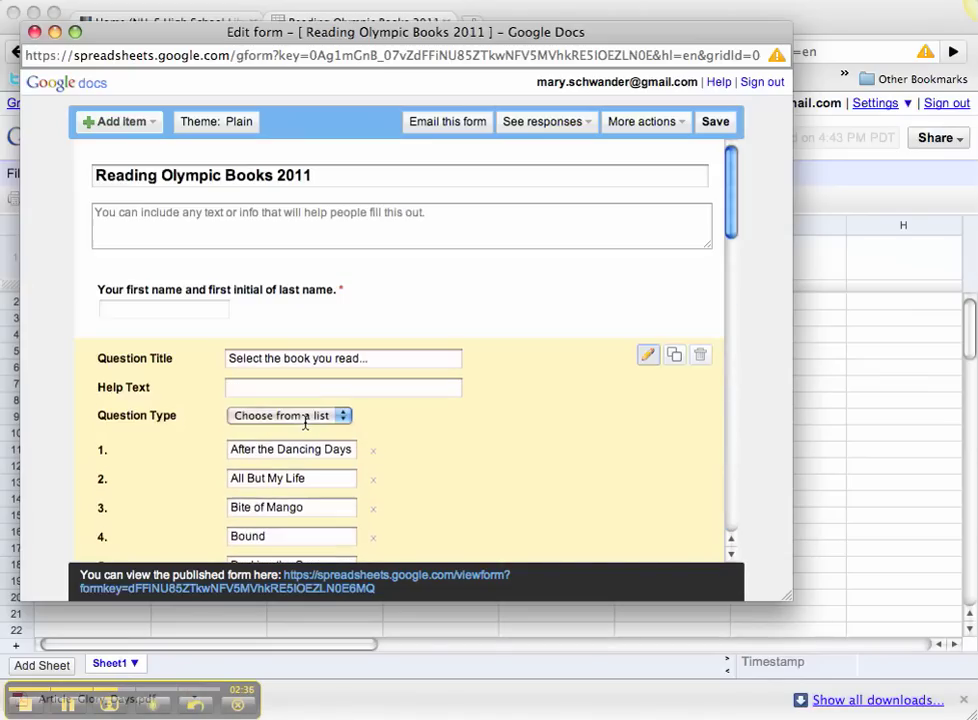
pyautogui.scroll(-15, 505, 453)
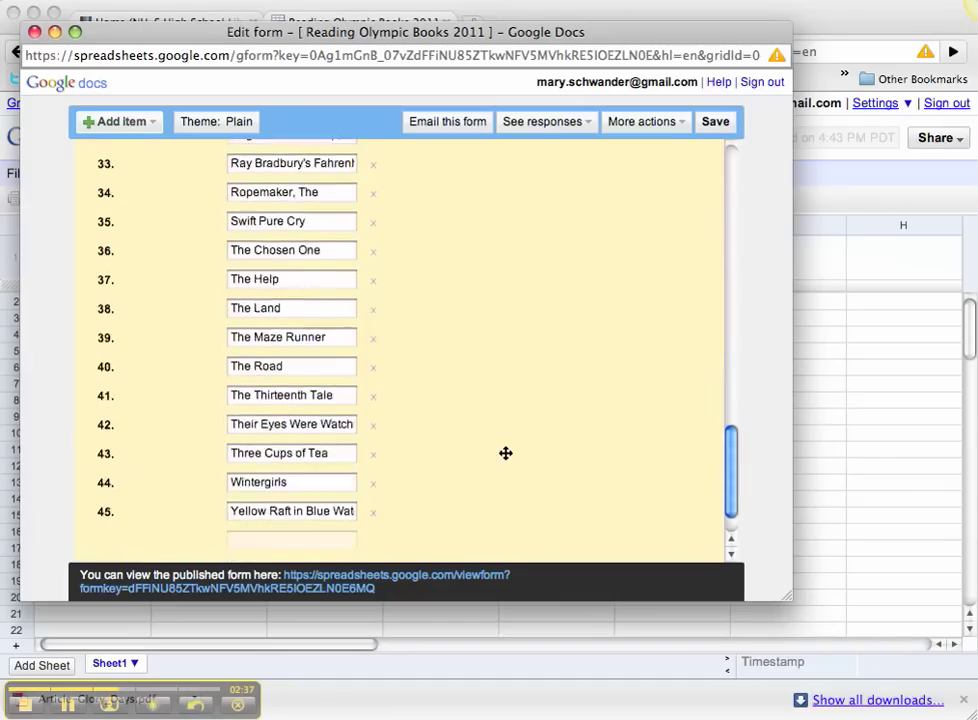
pyautogui.scroll(-1, 505, 453)
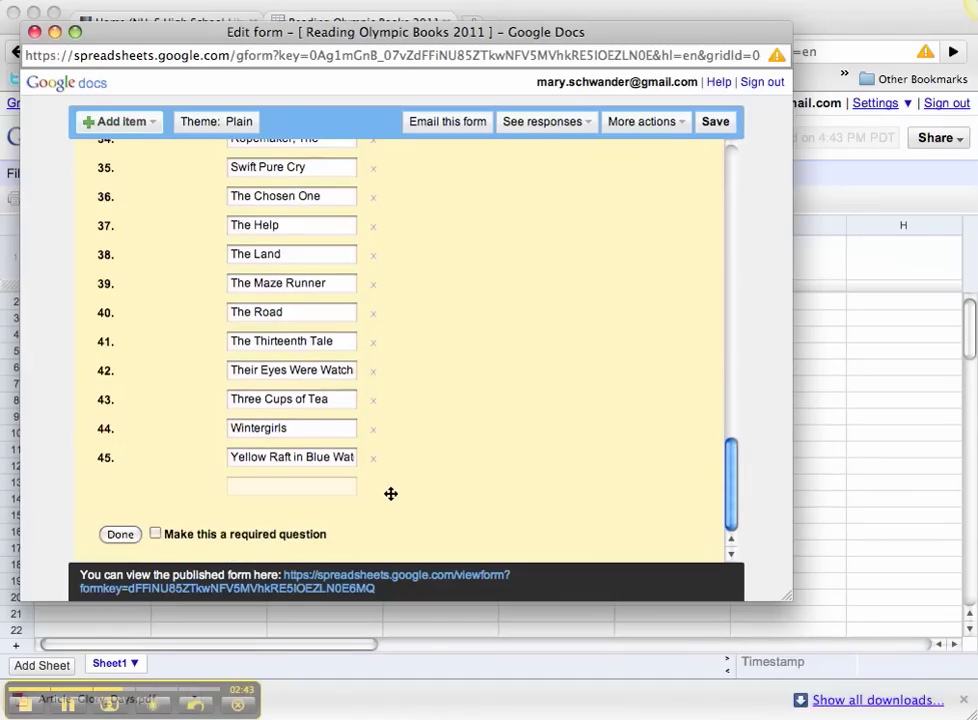
pyautogui.click(120, 535)
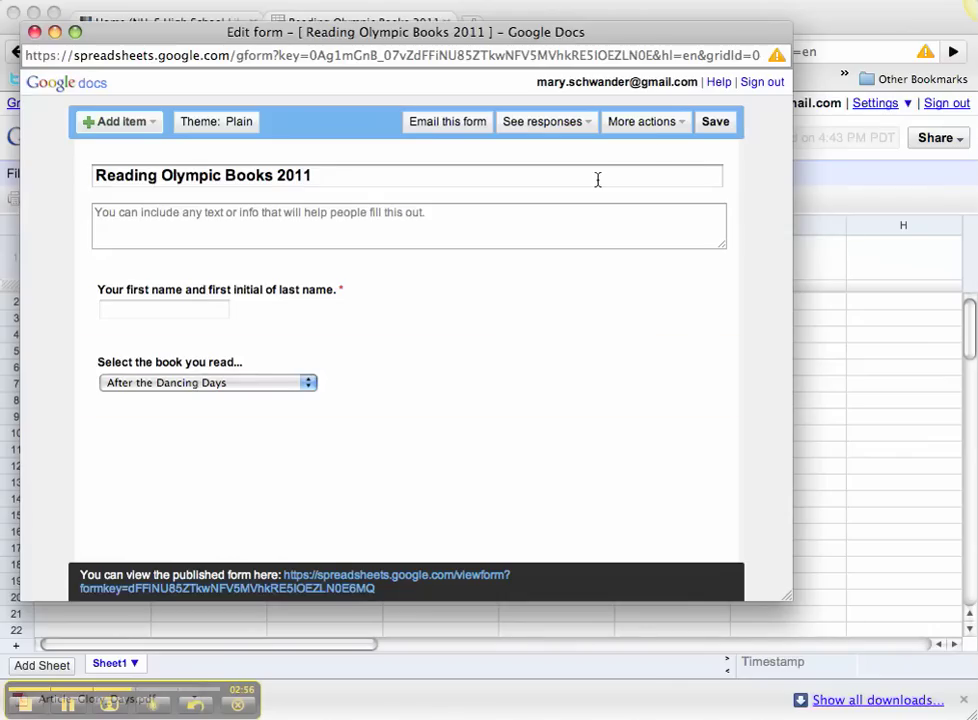
# View the form's embed code for a blog or website and close the form editor.
pyautogui.click(680, 122)
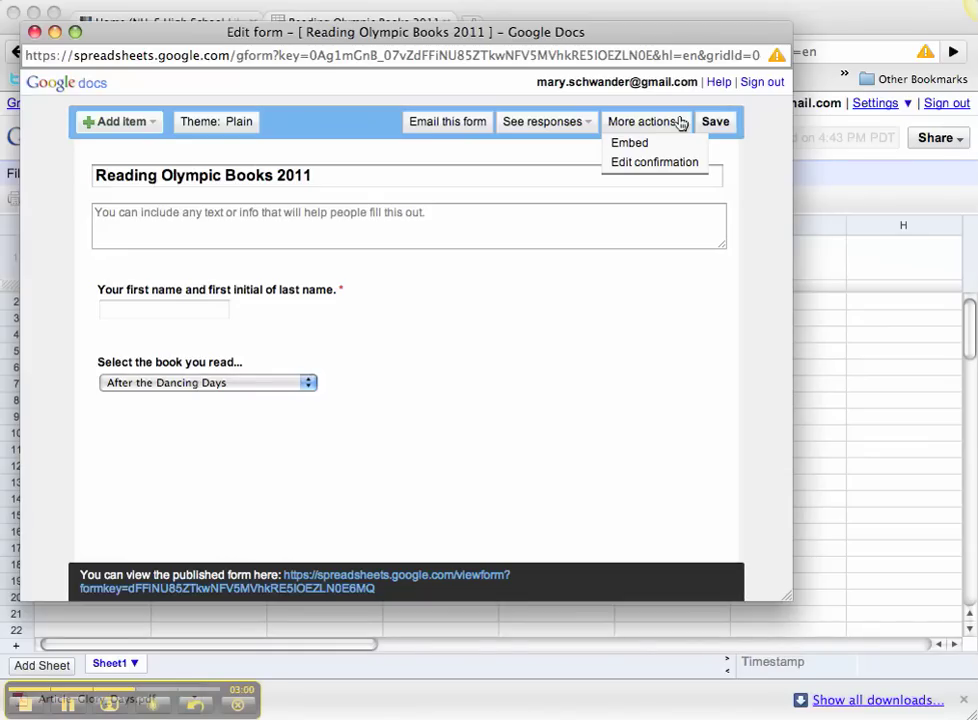
pyautogui.click(627, 150)
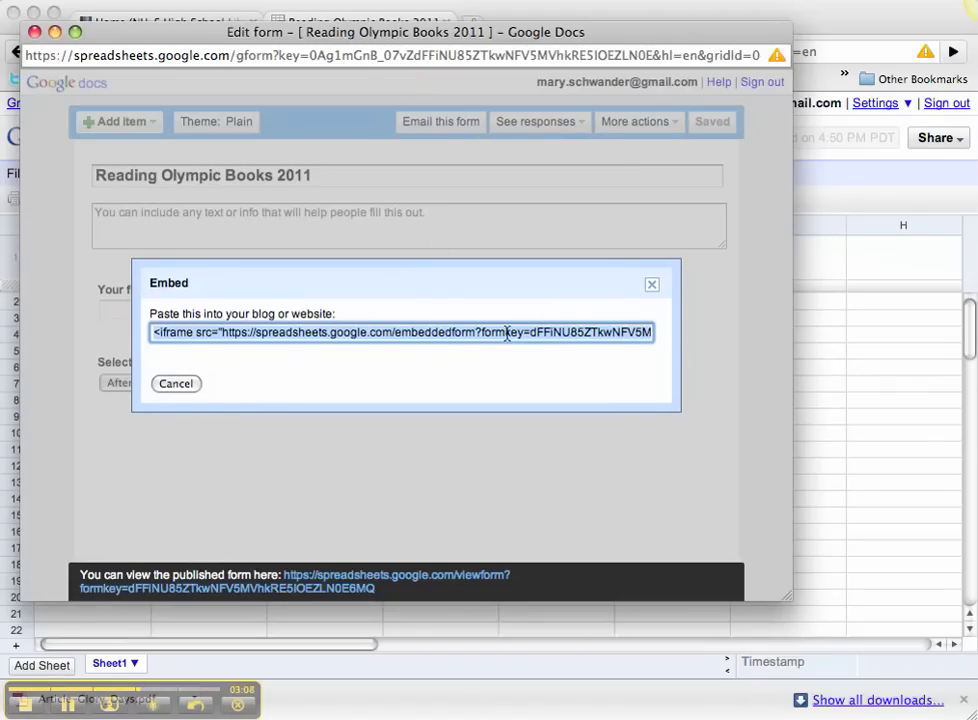
pyautogui.click(182, 386)
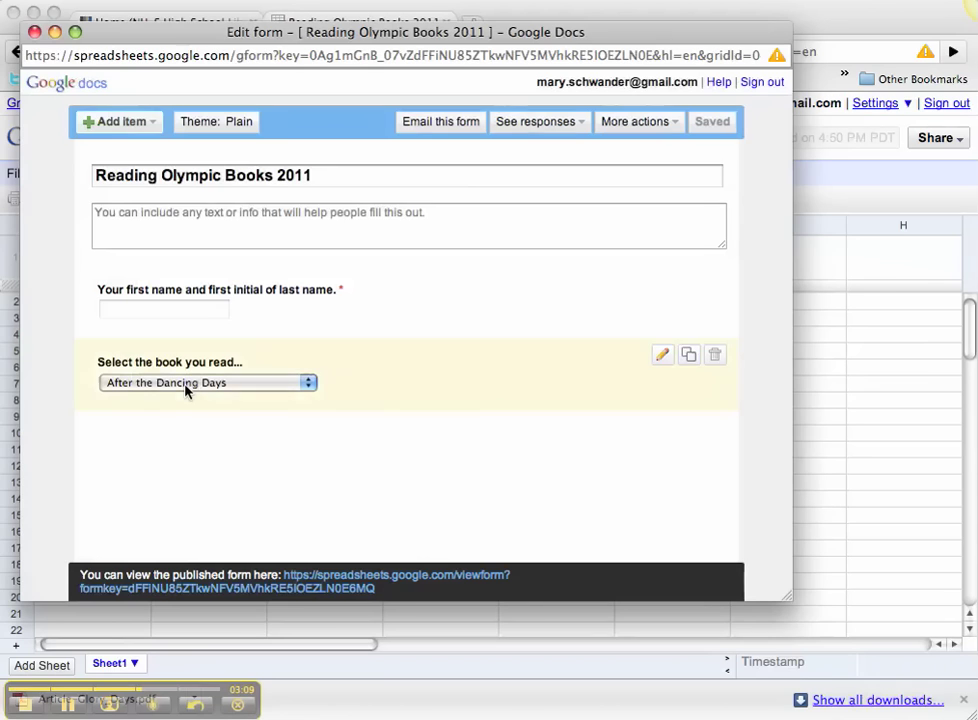
pyautogui.click(33, 31)
# On the NH-S High School Library site, view the Reading Olympics page and check the book choices in its embedded form.
pyautogui.click(111, 25)
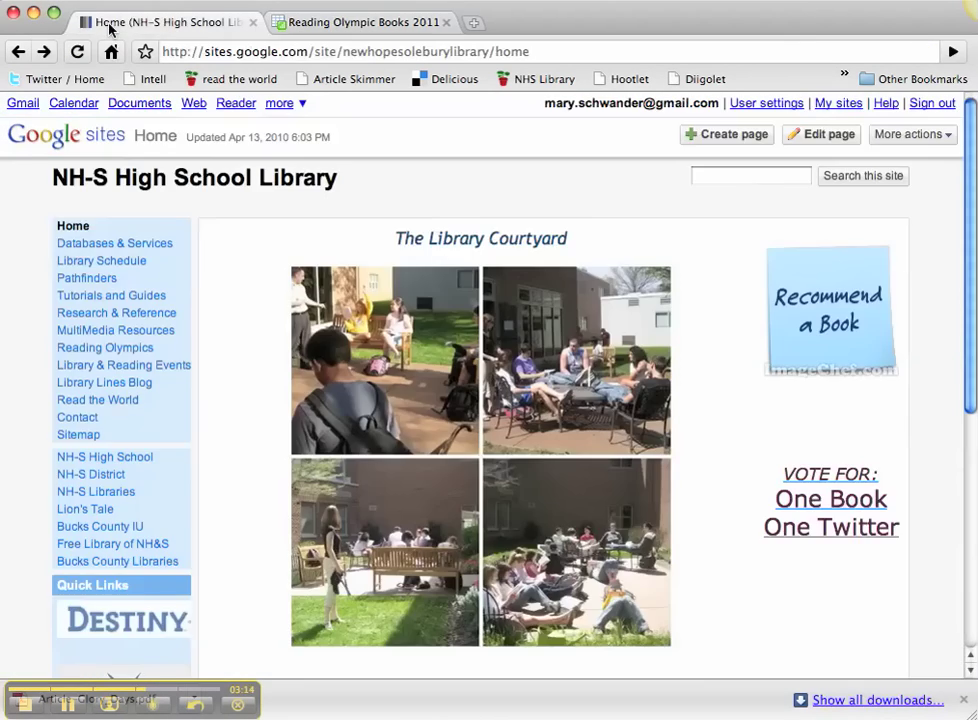
pyautogui.click(88, 348)
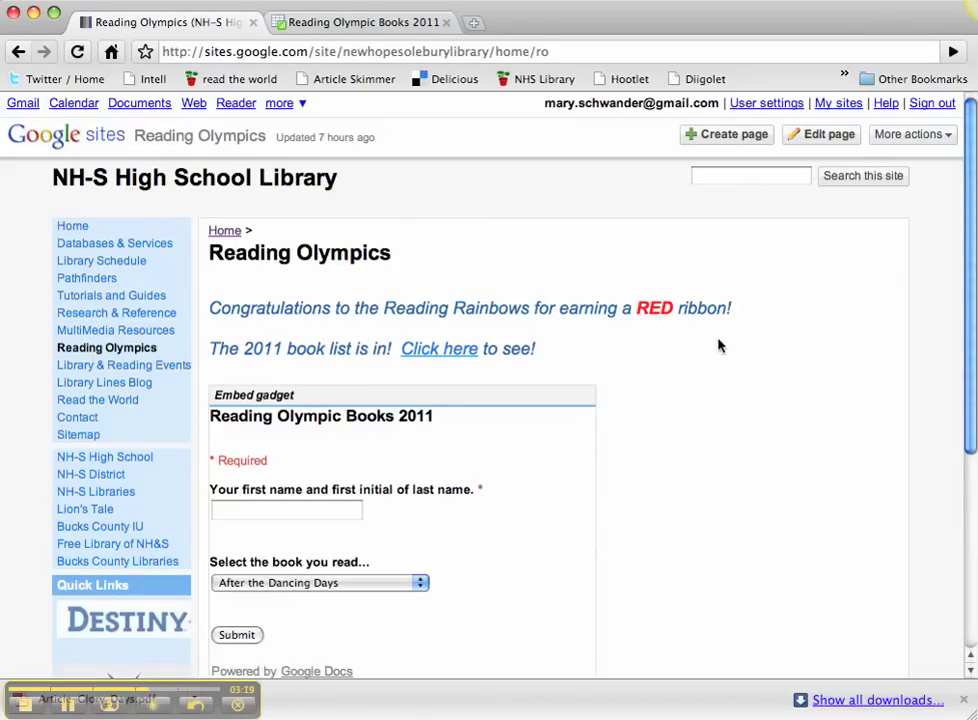
pyautogui.moveTo(968, 306); pyautogui.dragTo(963, 405)
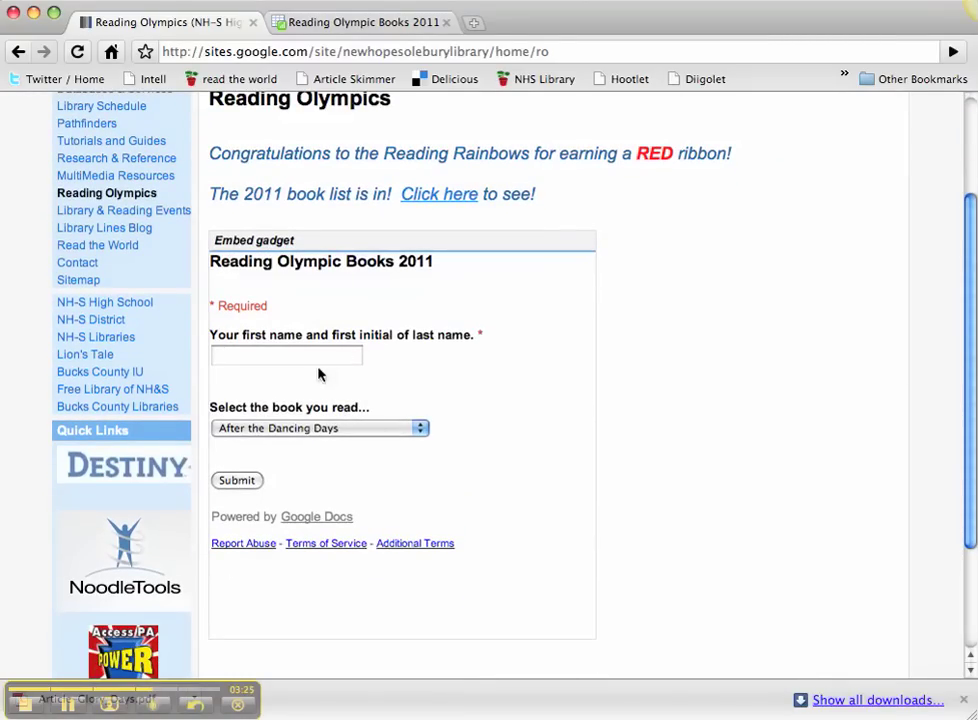
pyautogui.click(420, 428)
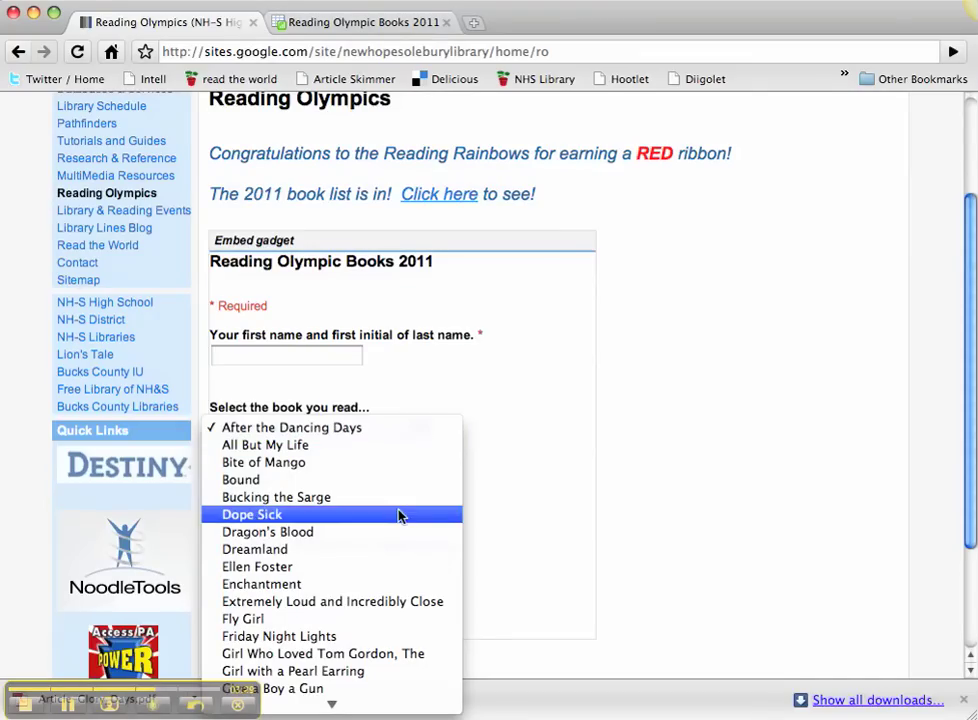
pyautogui.click(524, 524)
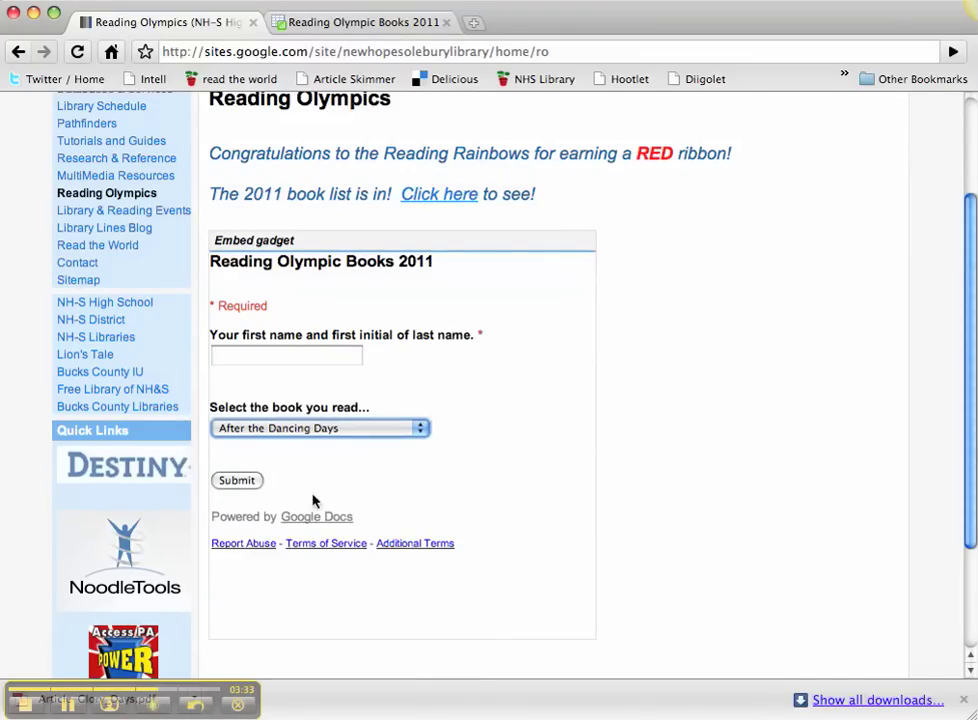
pyautogui.click(72, 706)
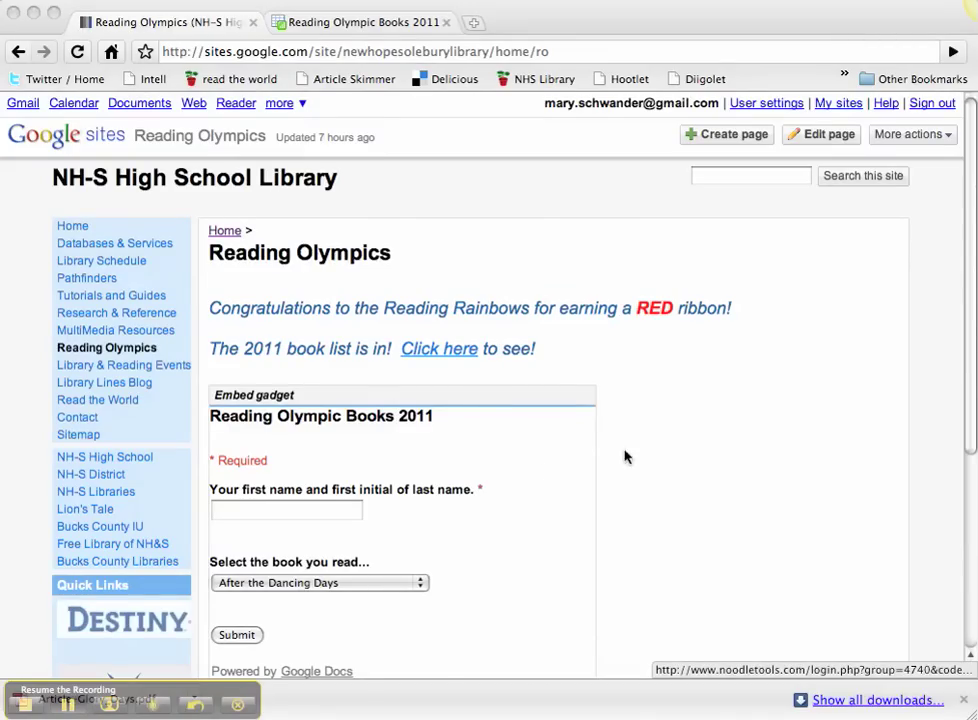
pyautogui.scroll(-3, 744, 432)
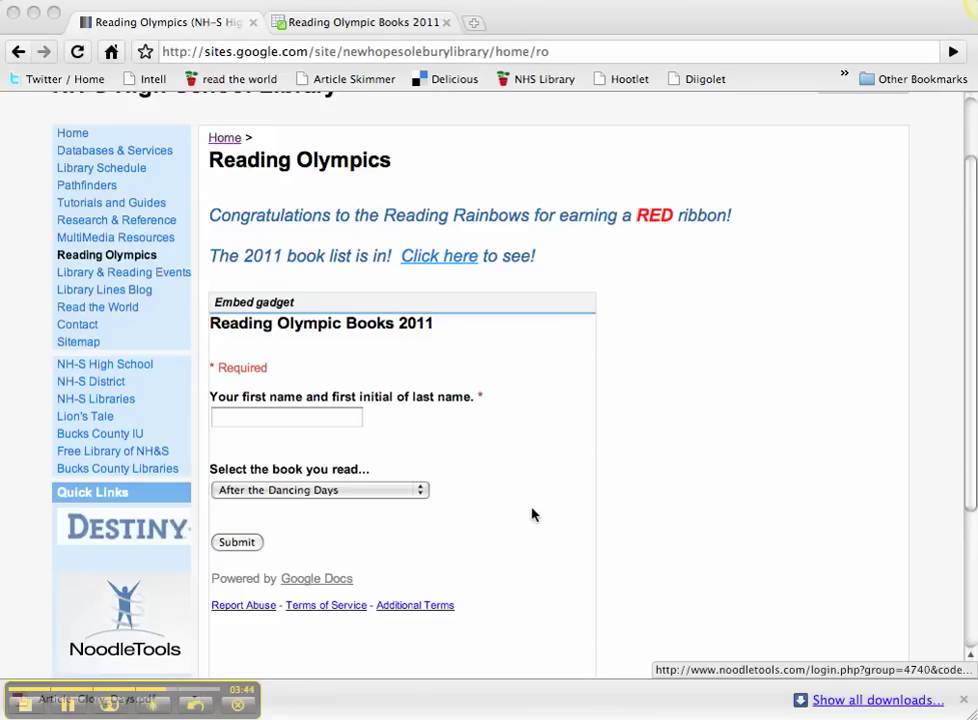
# Publish all sheets of the Reading Olympic Books 2011 spreadsheet as a web page, with automatic republishing when changes are made.
pyautogui.click(375, 22)
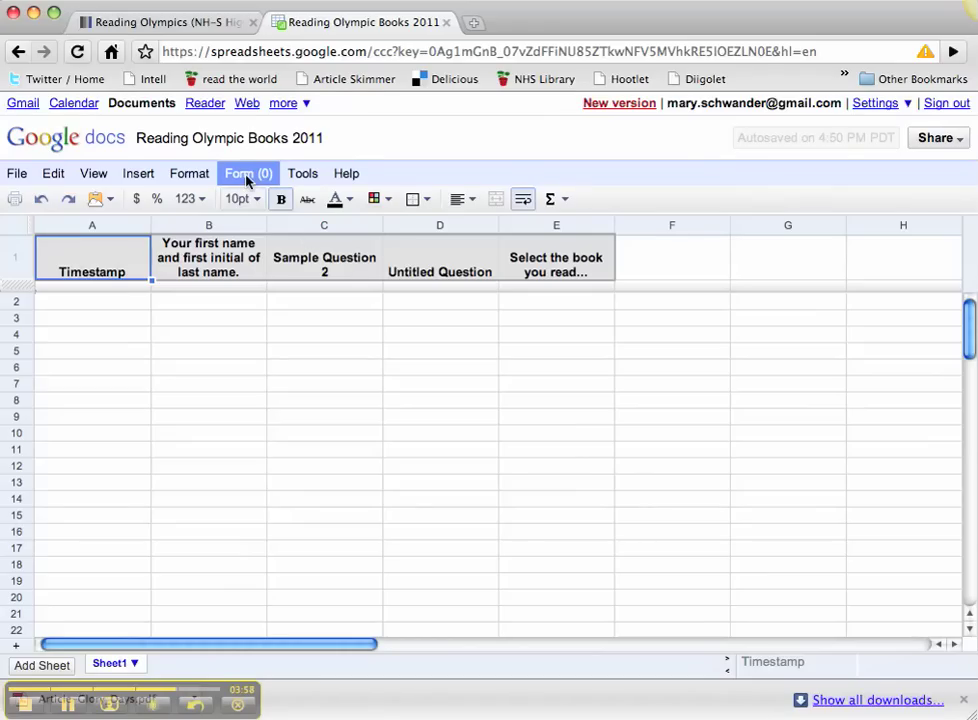
pyautogui.click(933, 140)
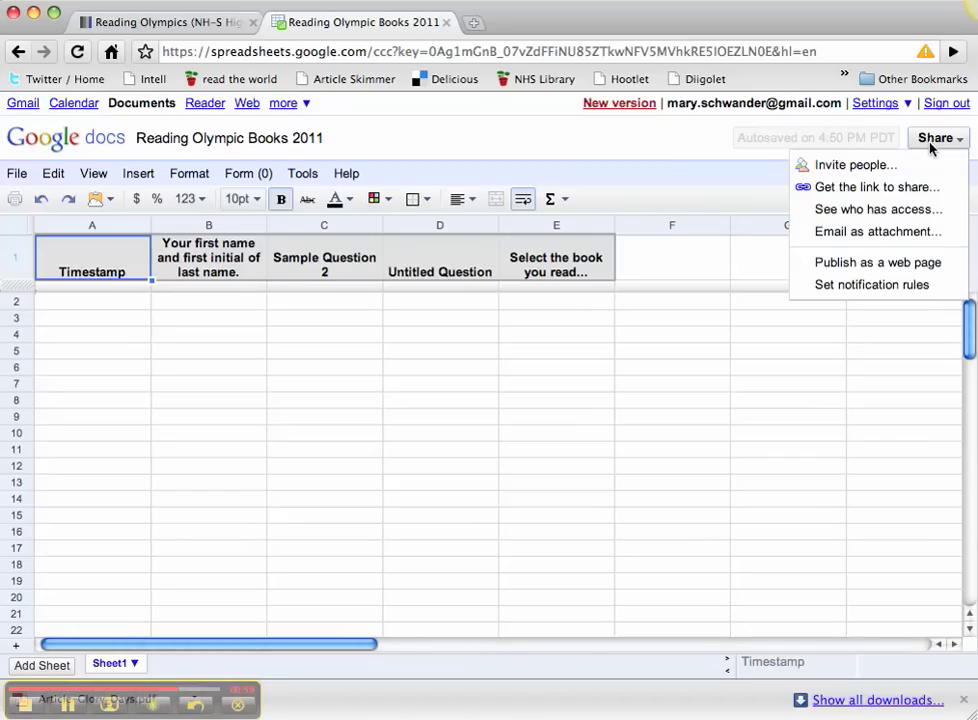
pyautogui.click(878, 263)
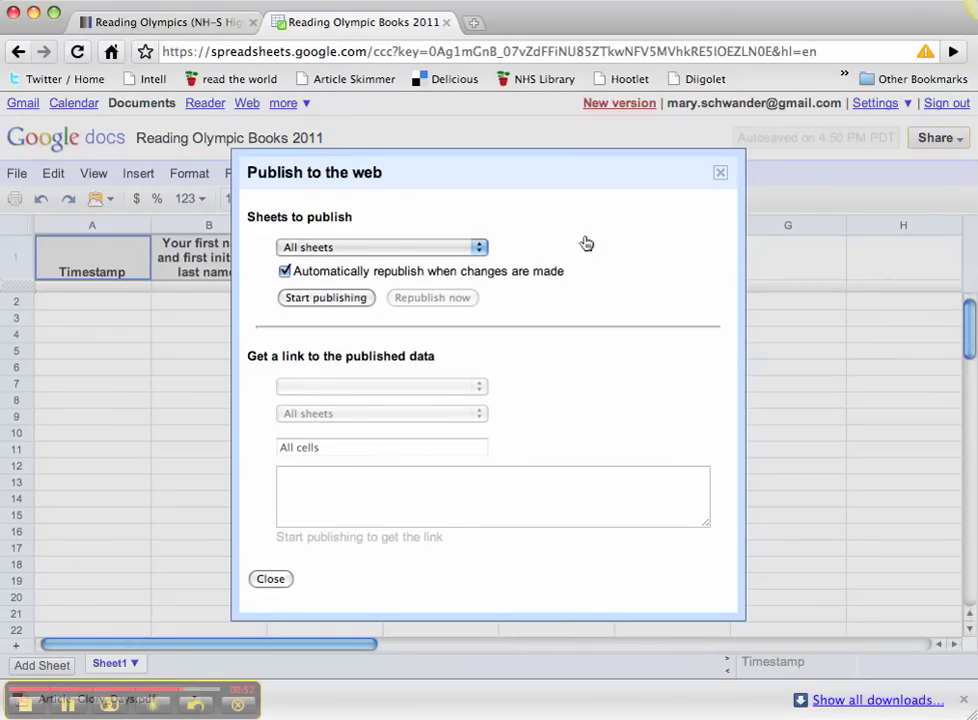
pyautogui.click(316, 298)
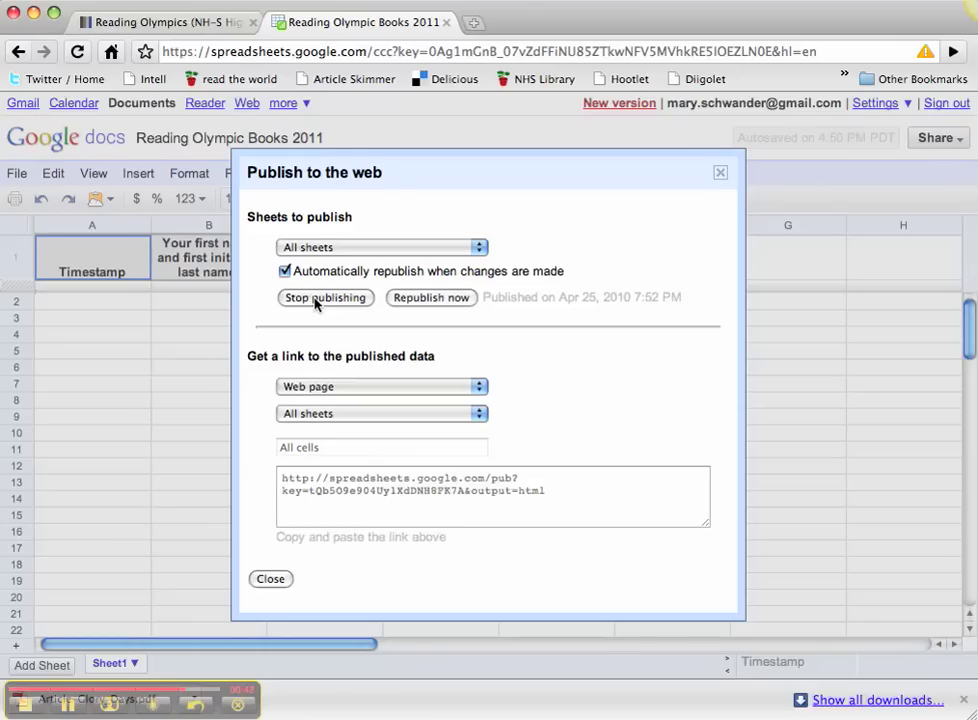